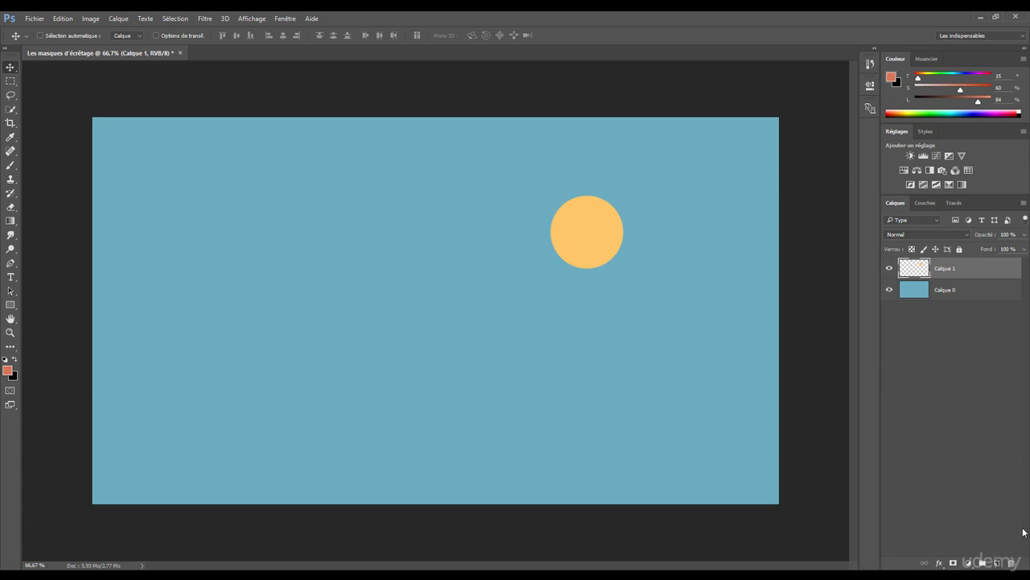
Add an empty layer above Calque 1 and create a clipping mask from it.
click(997, 563)
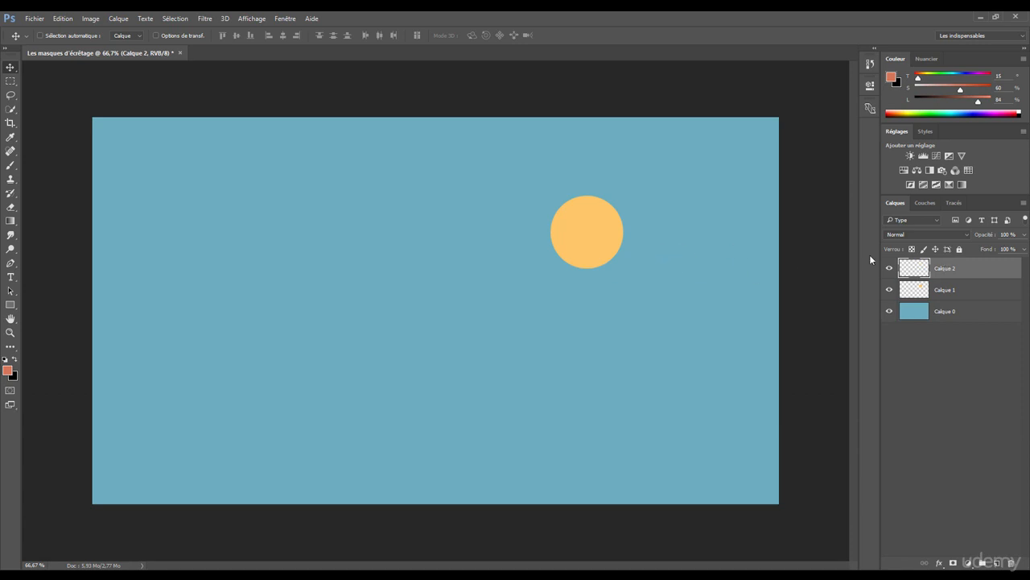
right_click(963, 269)
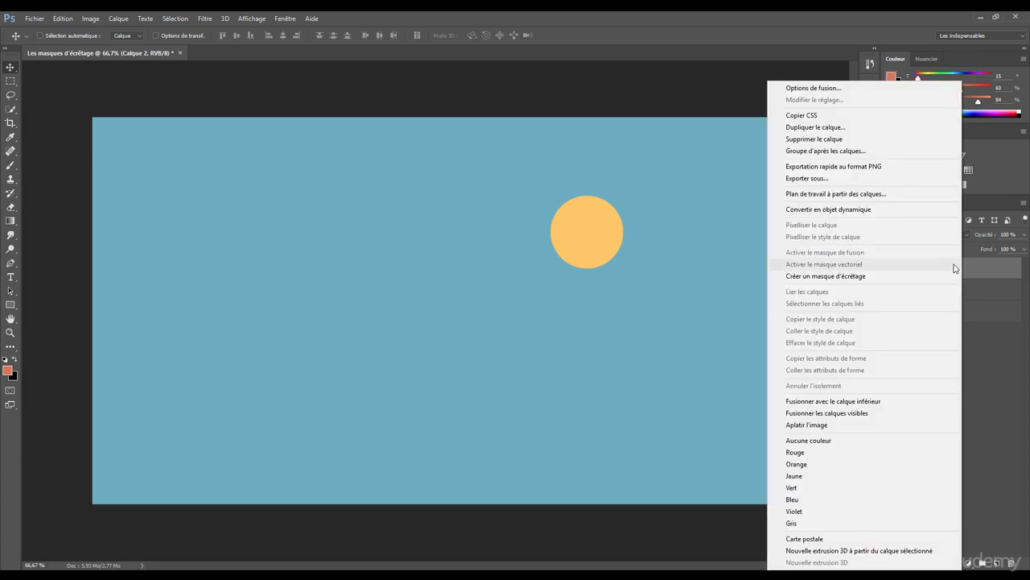
click(821, 277)
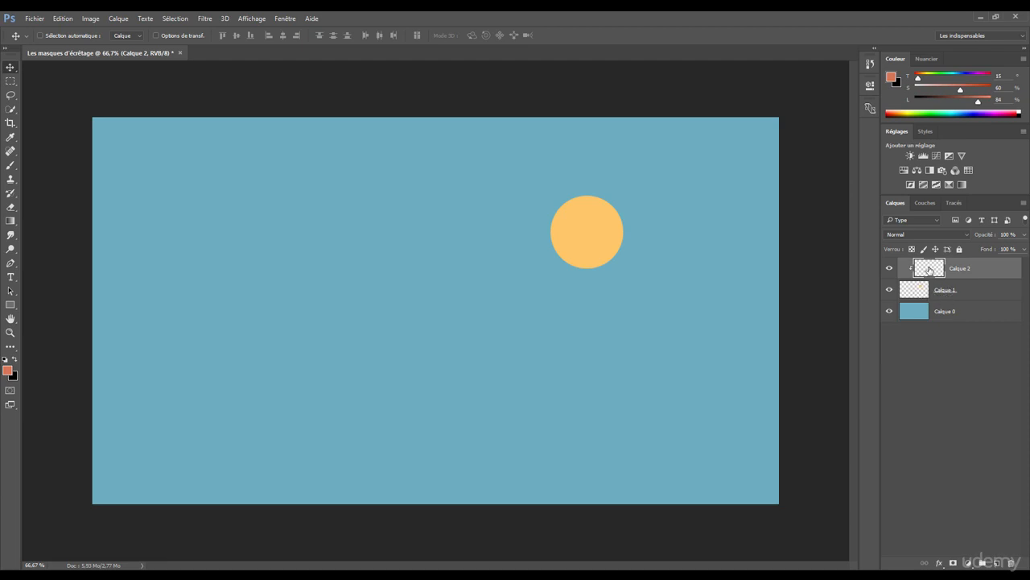
Paint a black stroke over the upper part of the orange circle on the clipped layer, using a 93 px brush.
click(10, 165)
key(x)
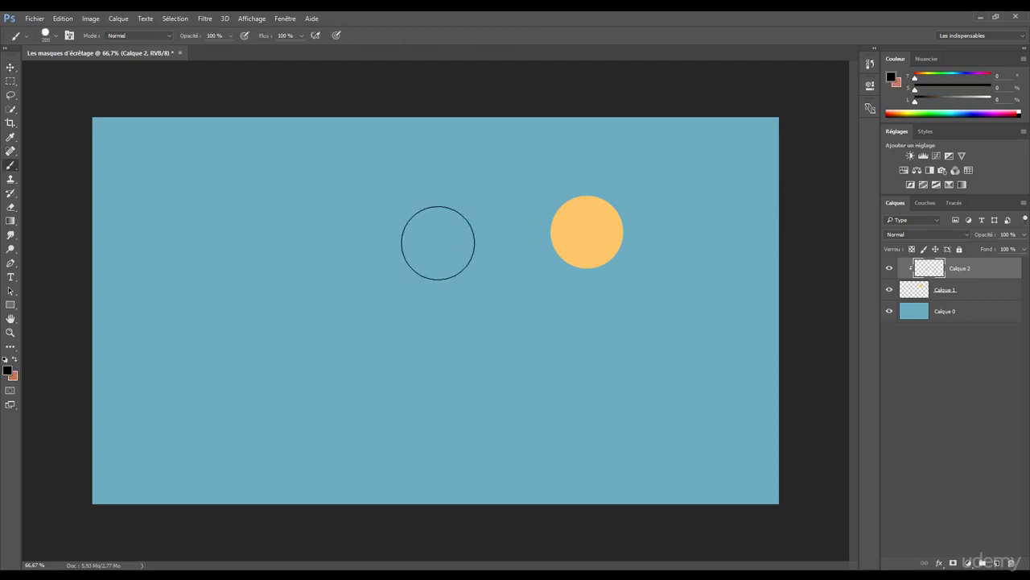
alt+drag(491, 259, 472, 267)
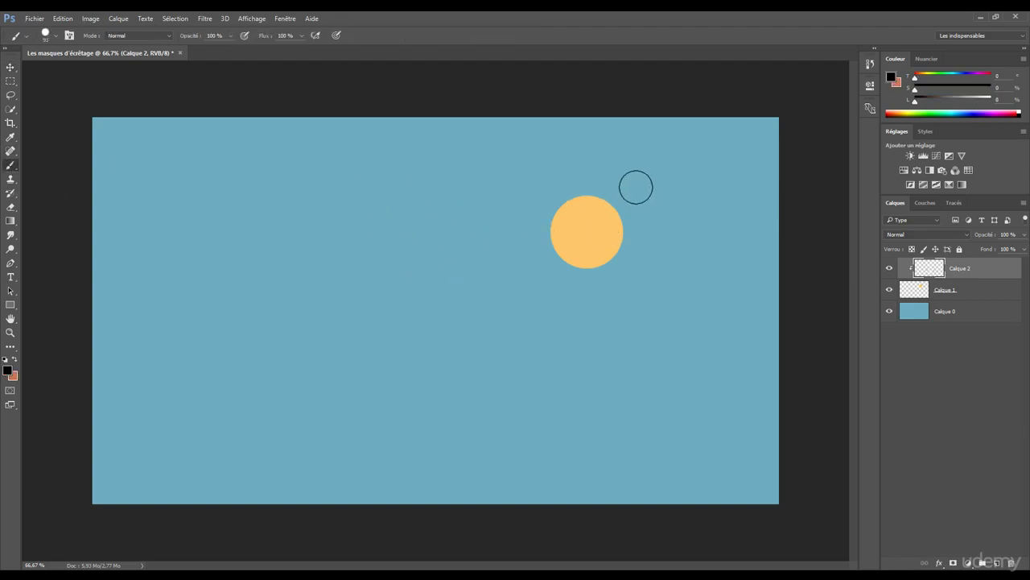
mouse_move(626, 205)
mouse_down()
mouse_move(601, 201)
mouse_move(617, 194)
mouse_move(565, 199)
mouse_move(547, 213)
mouse_move(544, 241)
mouse_move(596, 195)
mouse_up()
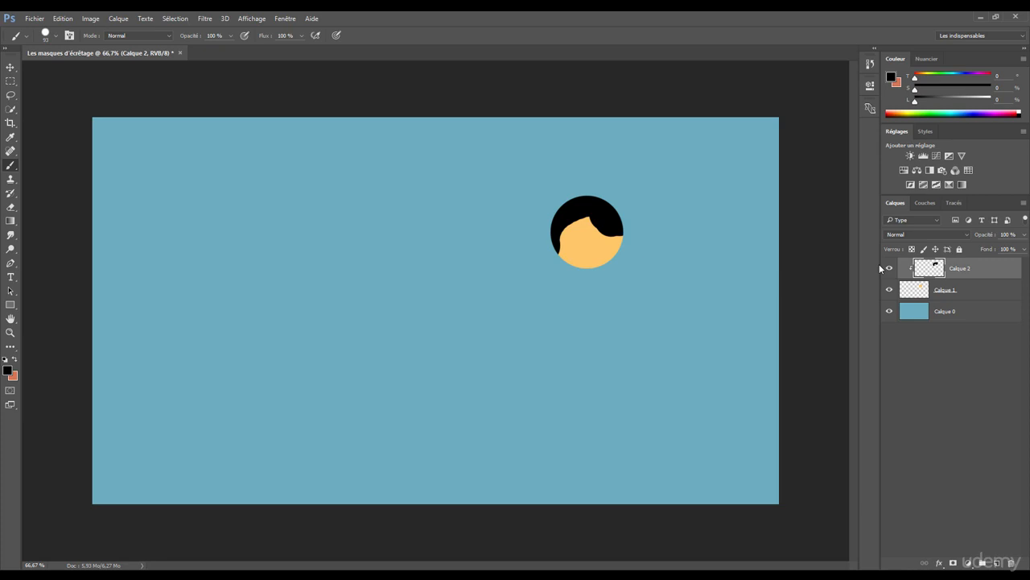
Turn Calque 2's clipping mask off and on again, and delete the layer.
right_click(958, 268)
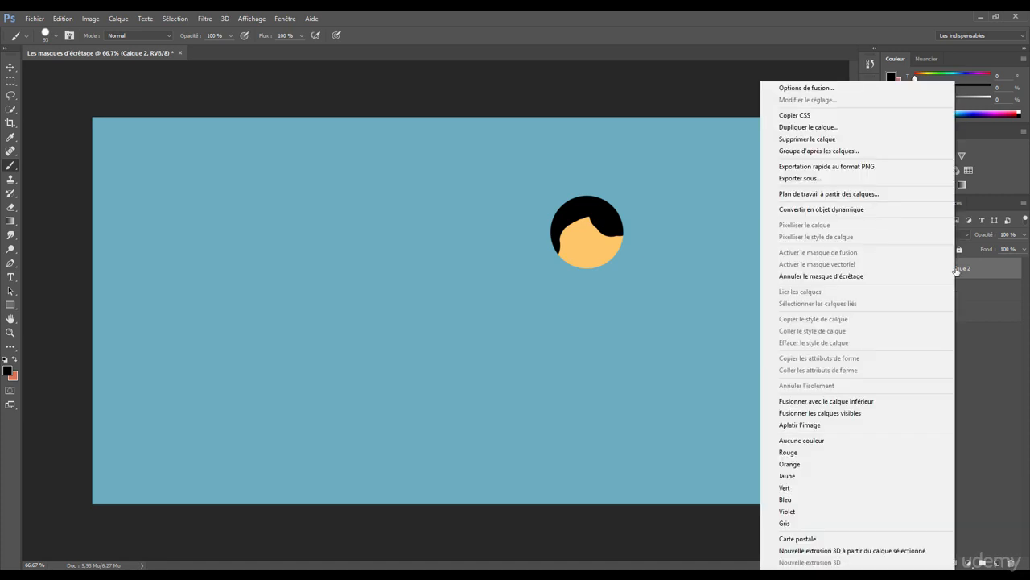
click(808, 277)
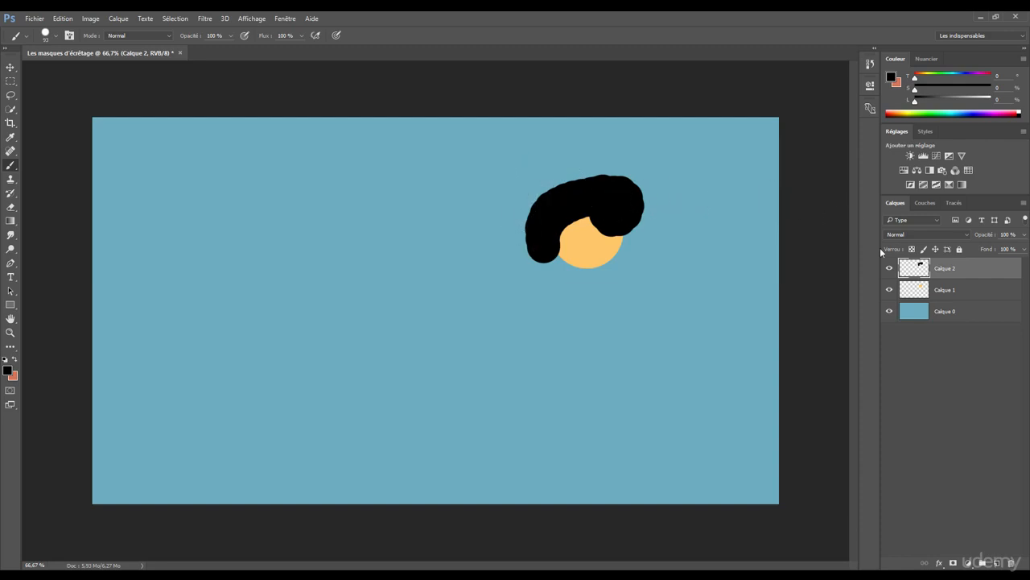
right_click(940, 271)
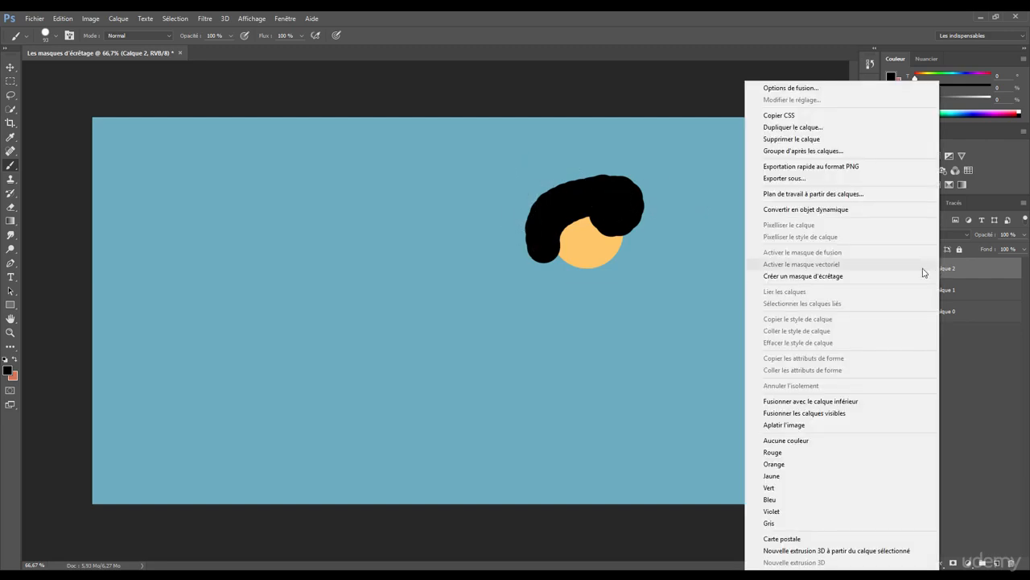
click(869, 280)
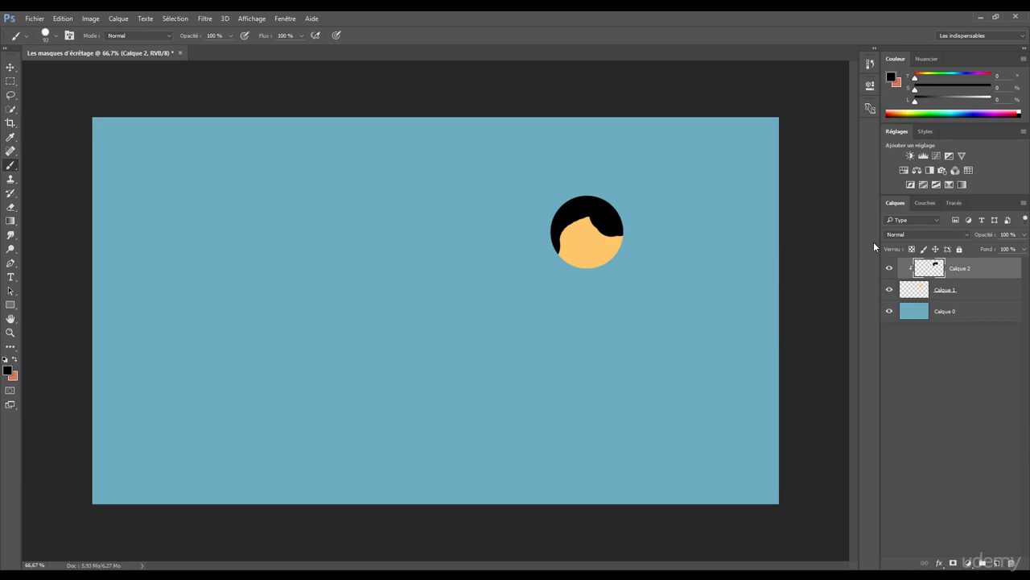
drag(958, 270, 1012, 561)
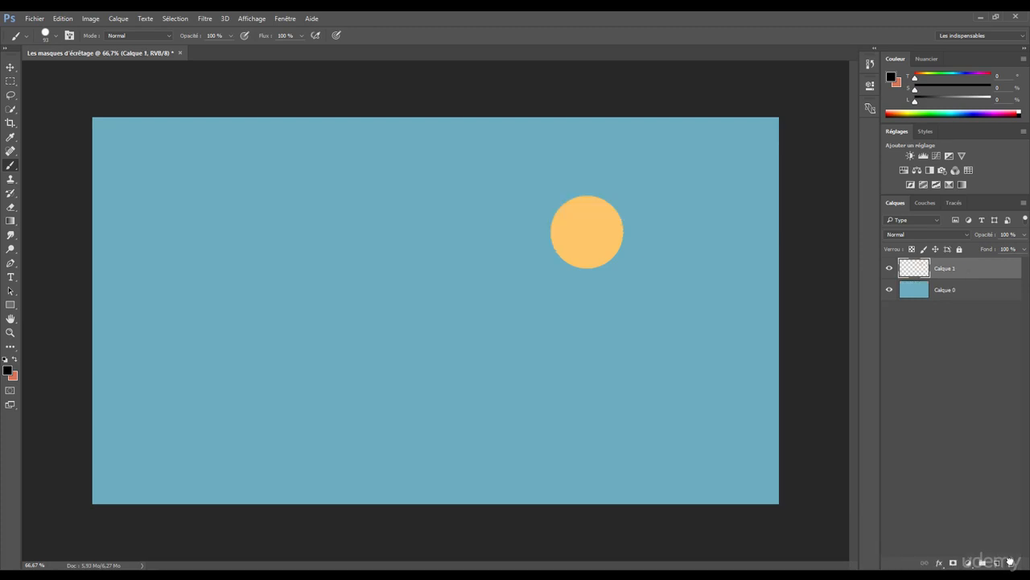
Add a Curves adjustment layer above Calque 1 and shape an S-curve with points at input 80, output 41 and input 172, output 208.
click(968, 563)
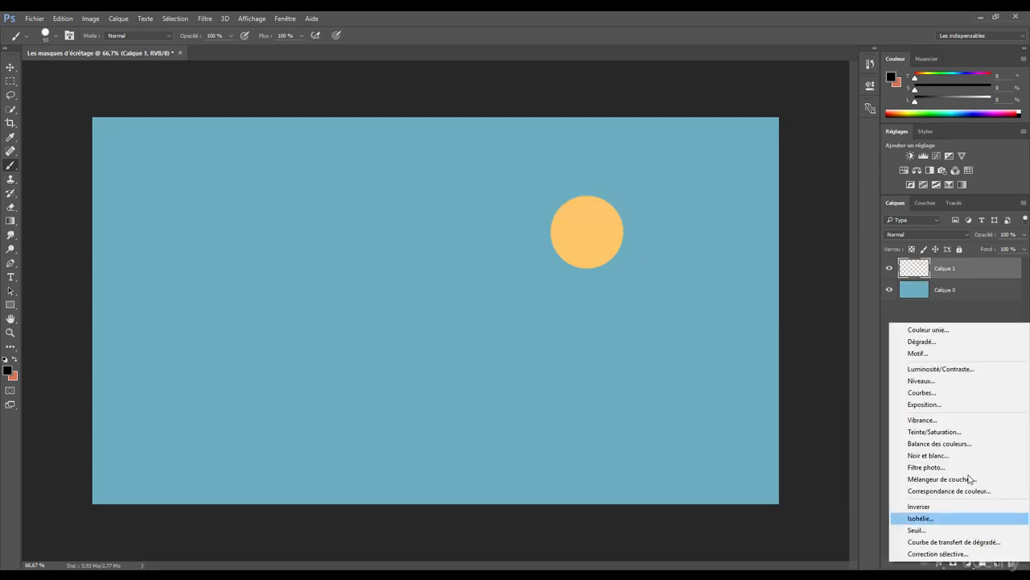
click(922, 394)
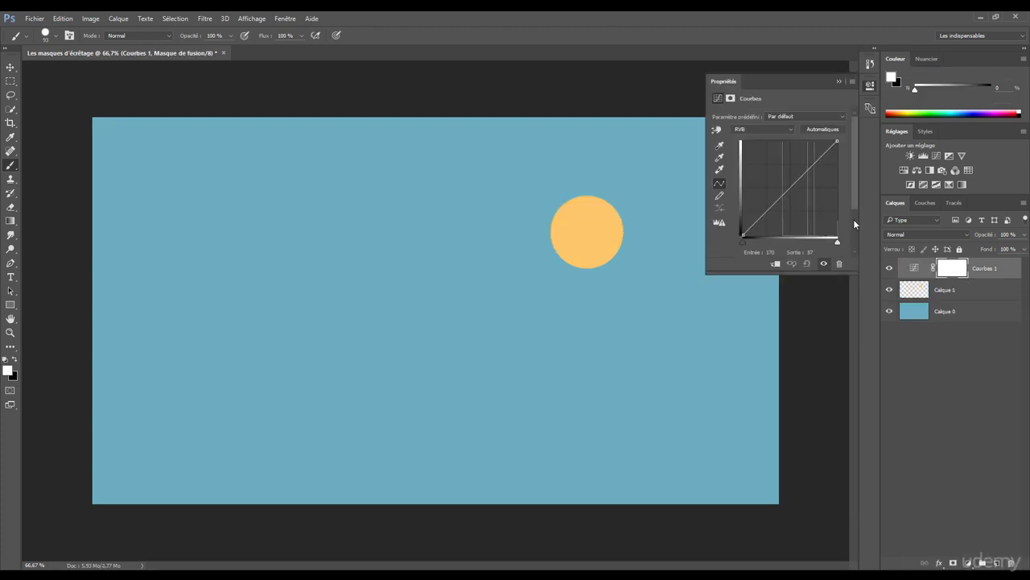
drag(773, 205, 773, 223)
drag(805, 187, 805, 157)
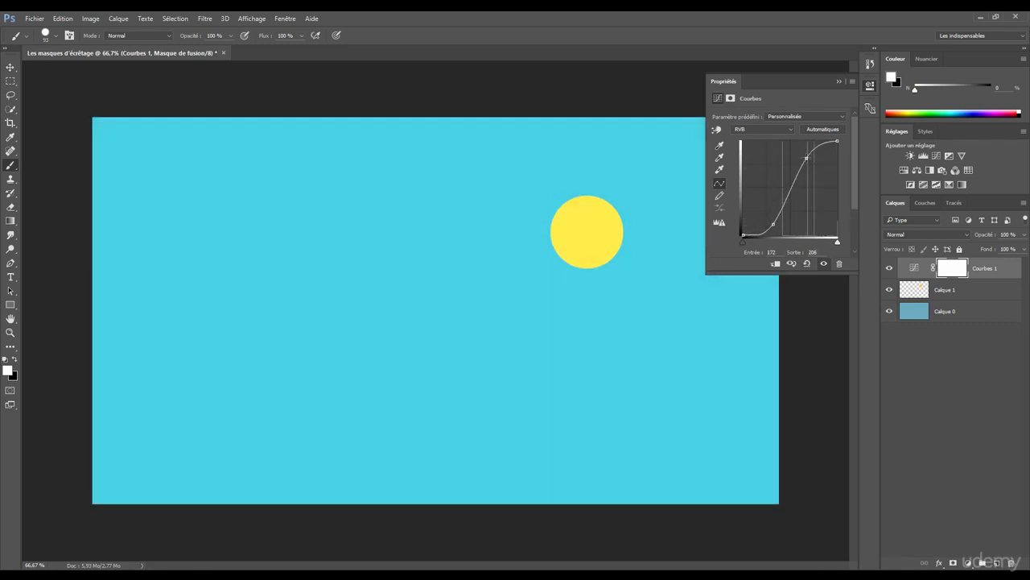
drag(773, 226, 772, 220)
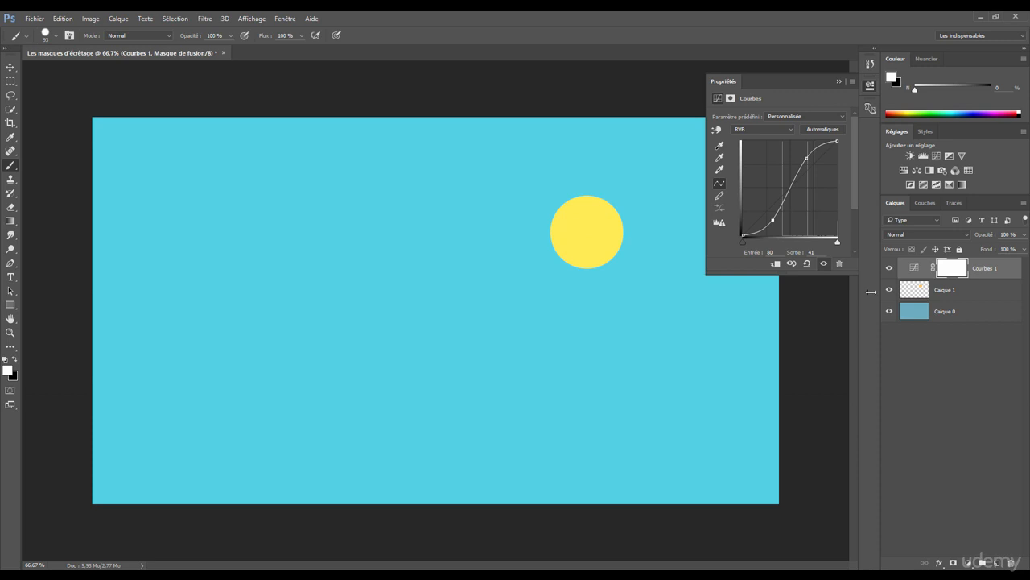
Clip the Curves adjustment to Calque 1, release it, and clip it again.
right_click(989, 270)
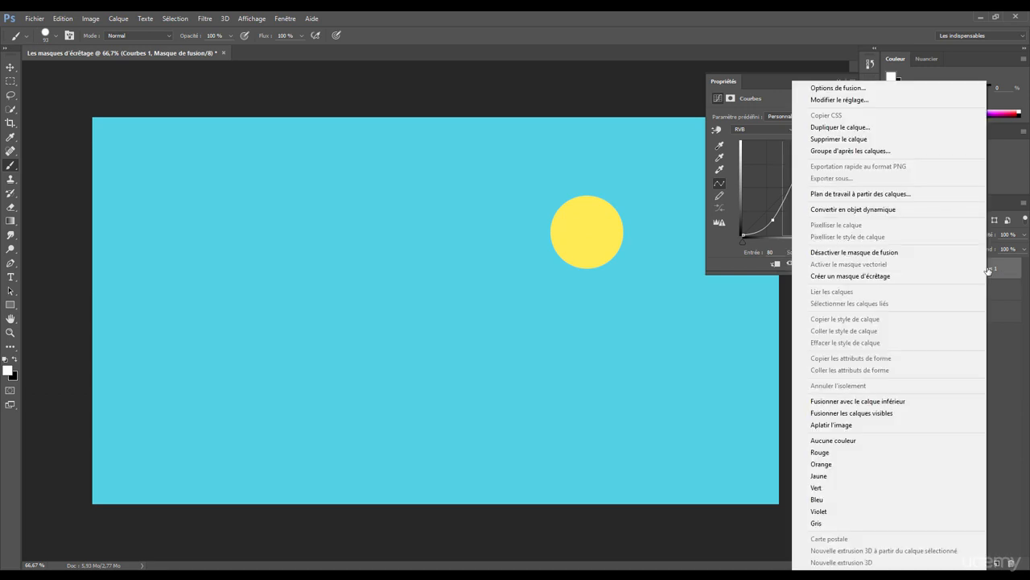
click(994, 270)
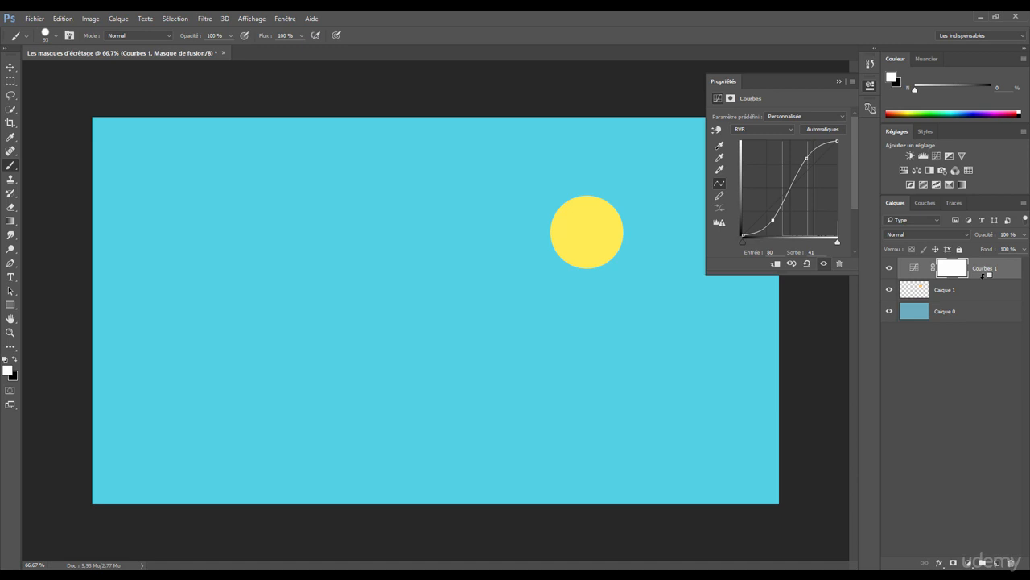
alt+click(983, 275)
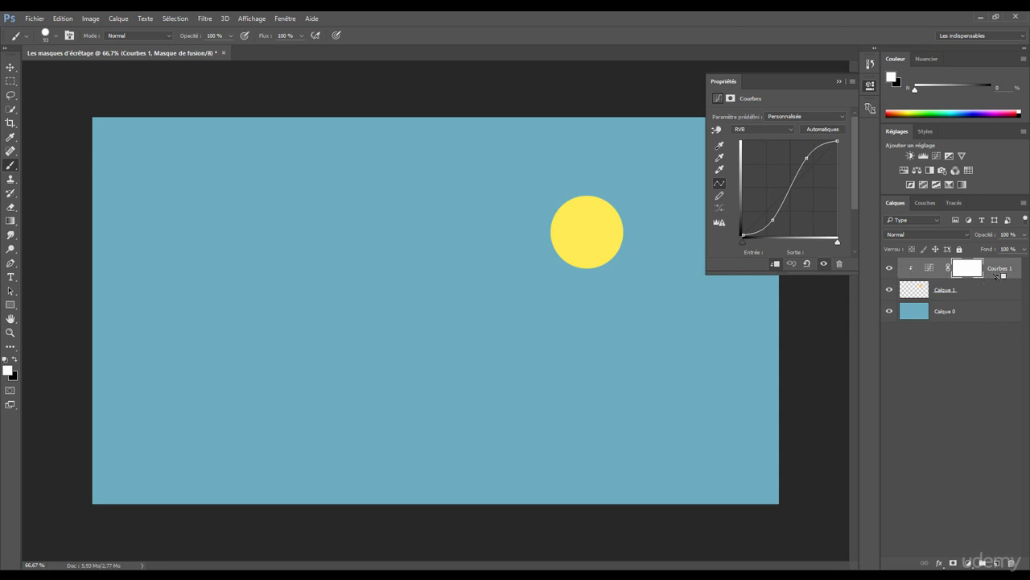
alt+click(998, 275)
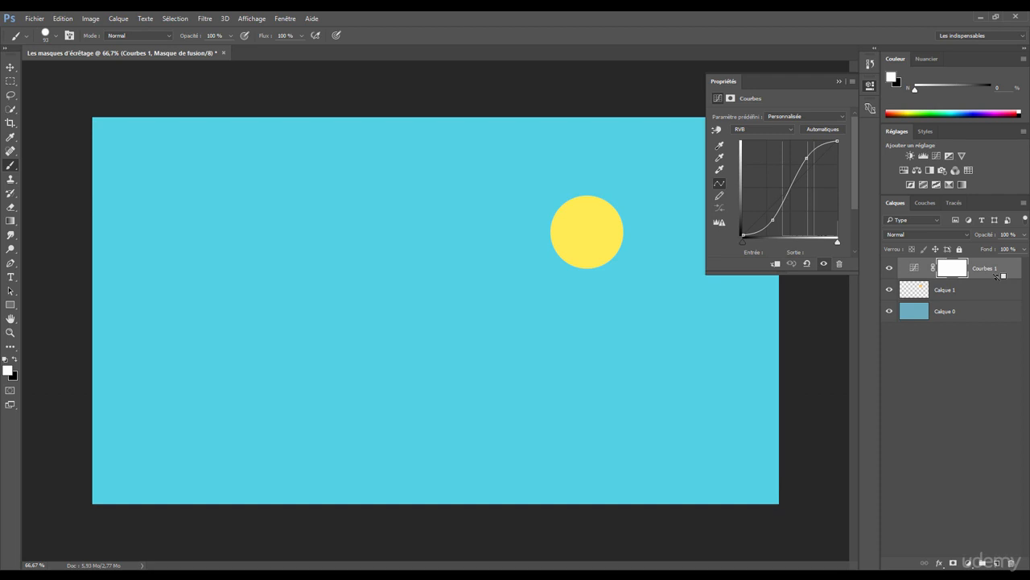
alt+click(997, 275)
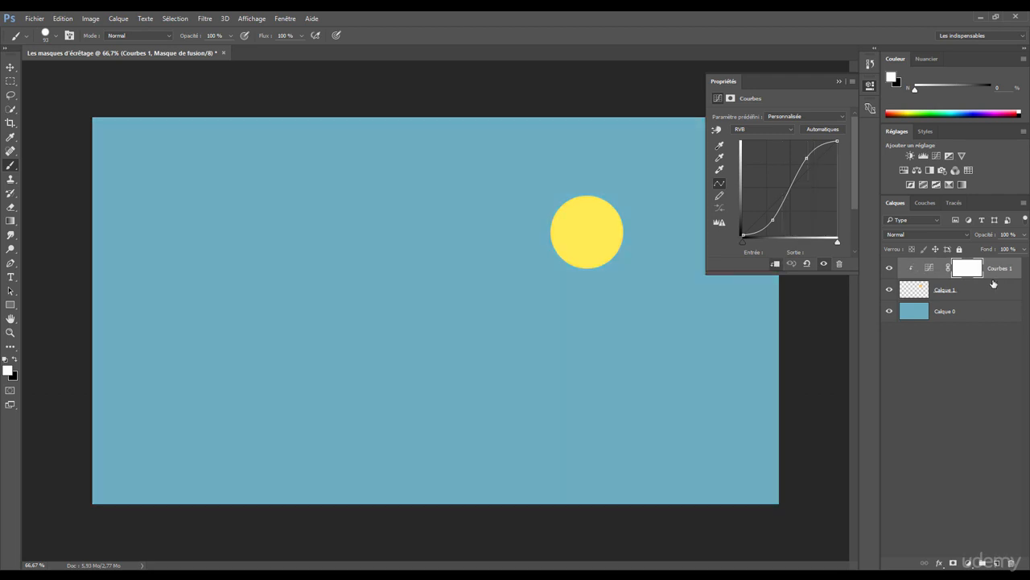
Nudge the lower curve point slightly and delete the clipped Curves adjustment layer.
mouse_move(773, 220)
mouse_down()
mouse_move(764, 200)
mouse_move(773, 220)
mouse_up()
click(999, 270)
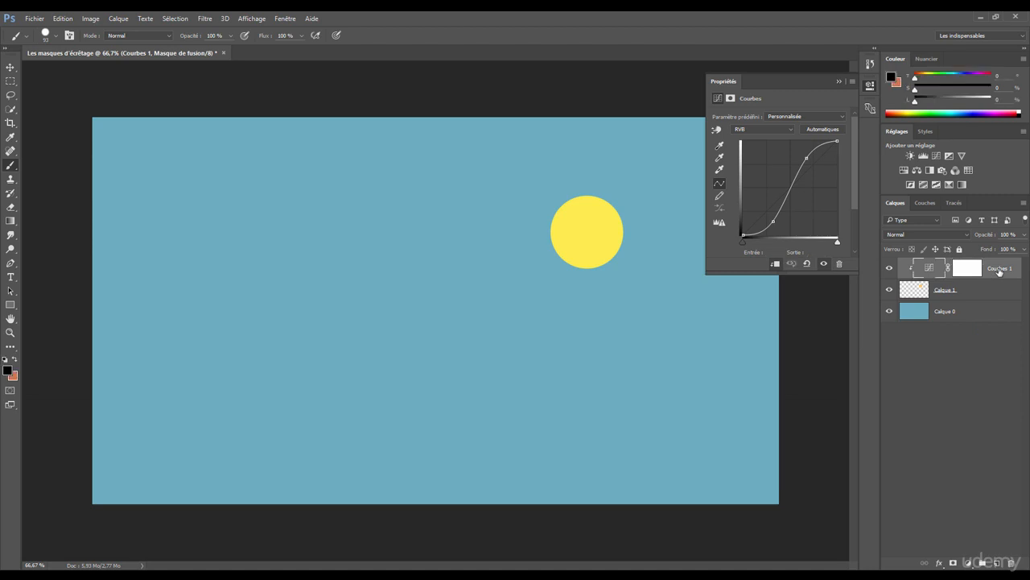
key(Delete)
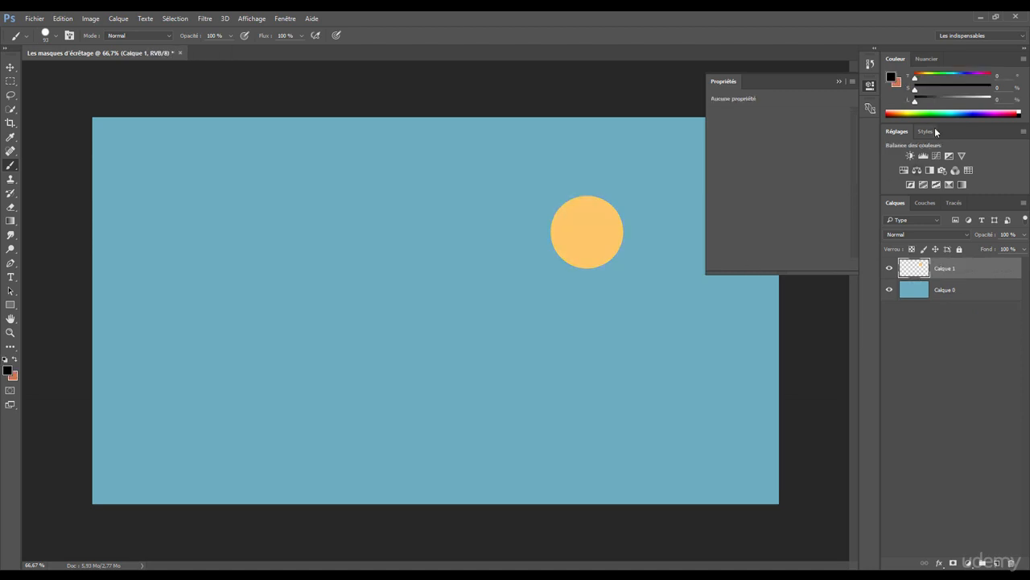
Duplicate the orange circle with the Move tool, placing the copy level with the original on its left side.
click(873, 89)
key(v)
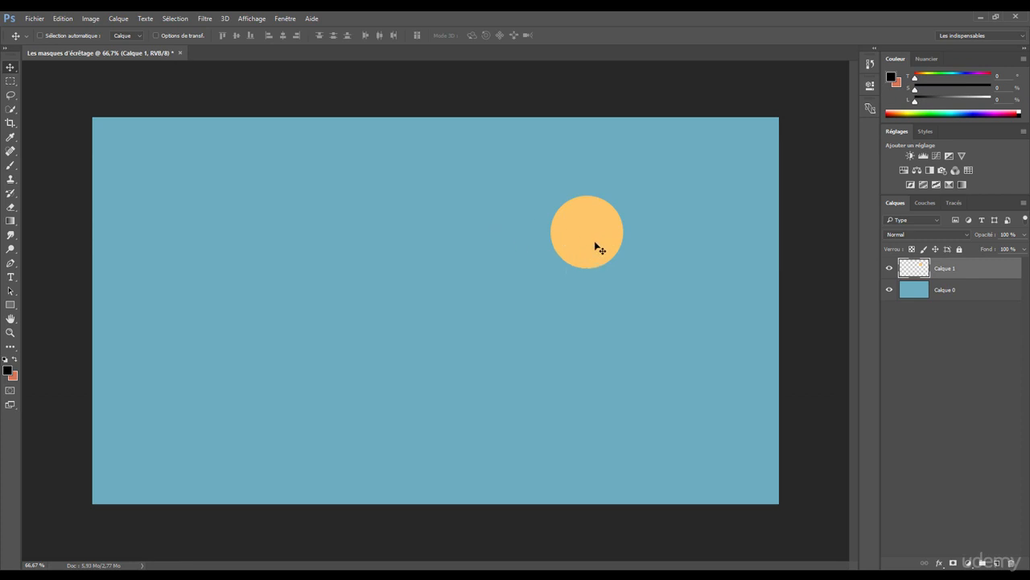
drag(593, 241, 464, 244)
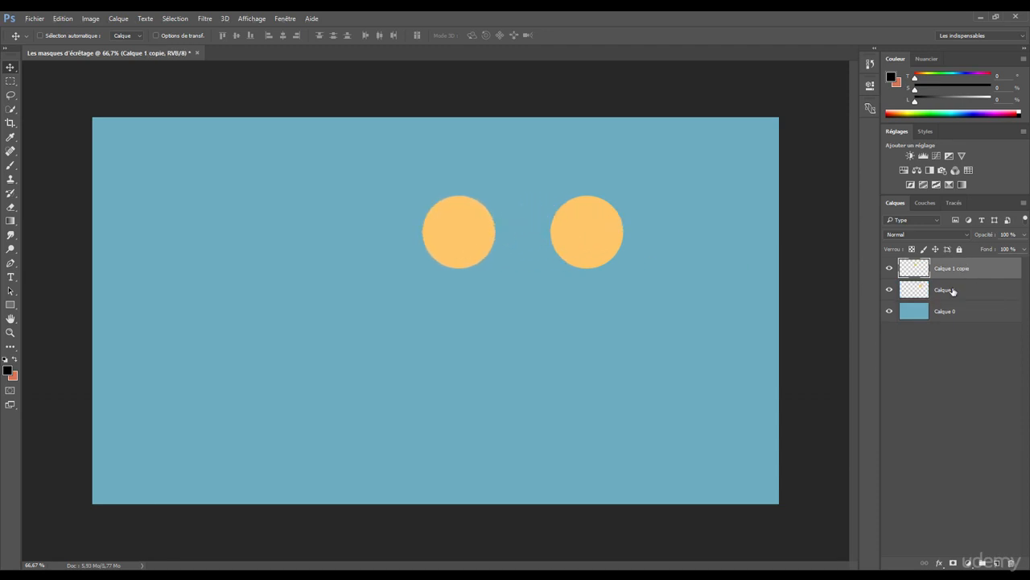
Add a Curves adjustment layer above both circles and shape an S-curve with its upper point at input 175, output 203.
click(967, 563)
click(920, 395)
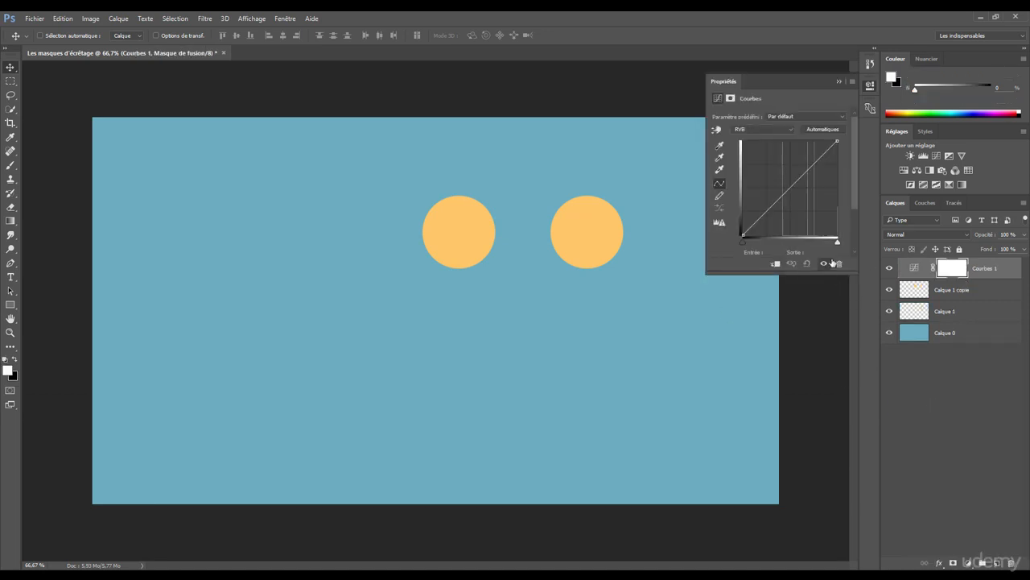
drag(765, 216, 769, 227)
drag(809, 170, 807, 160)
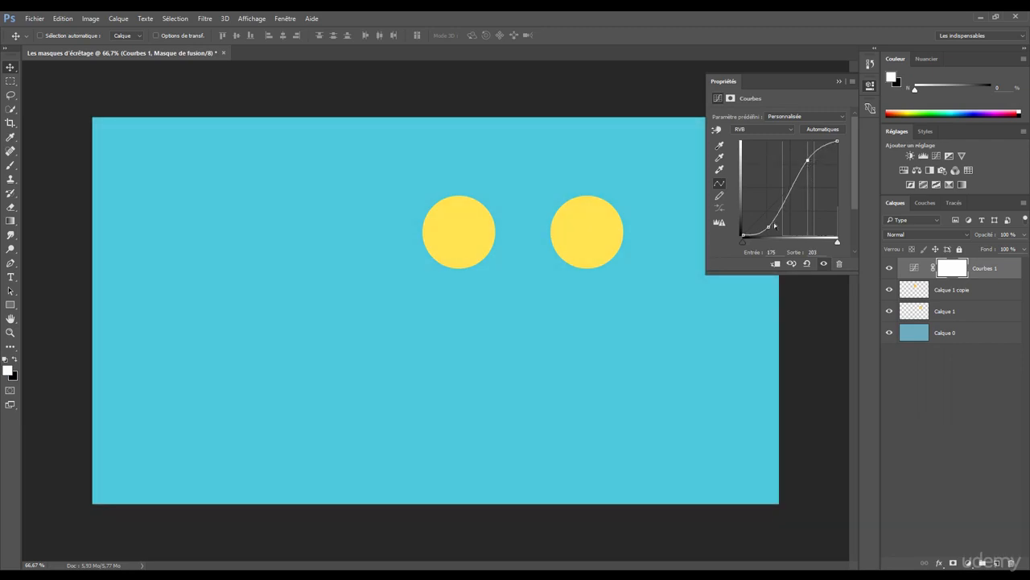
Clip the Curves adjustment to Calque 1 copie, and release the clipping mask.
alt+click(986, 276)
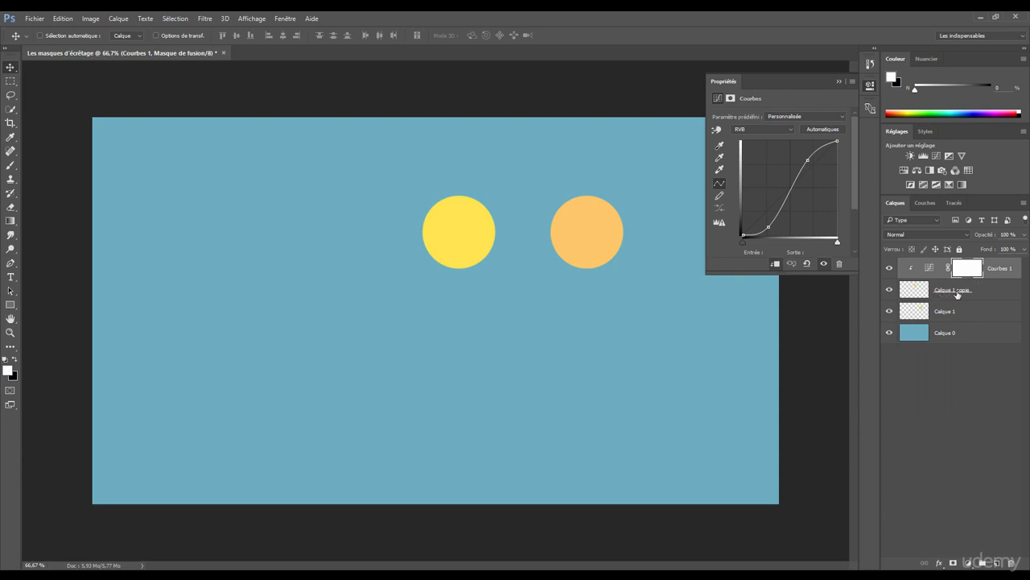
alt+click(936, 278)
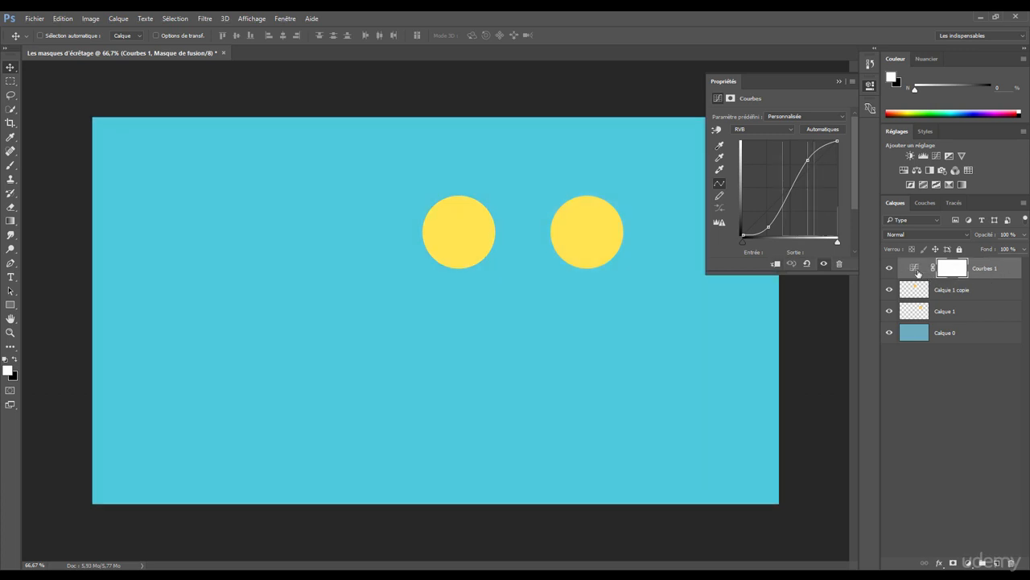
Group the two circle layers and clip the Curves adjustment to the new group.
click(946, 294)
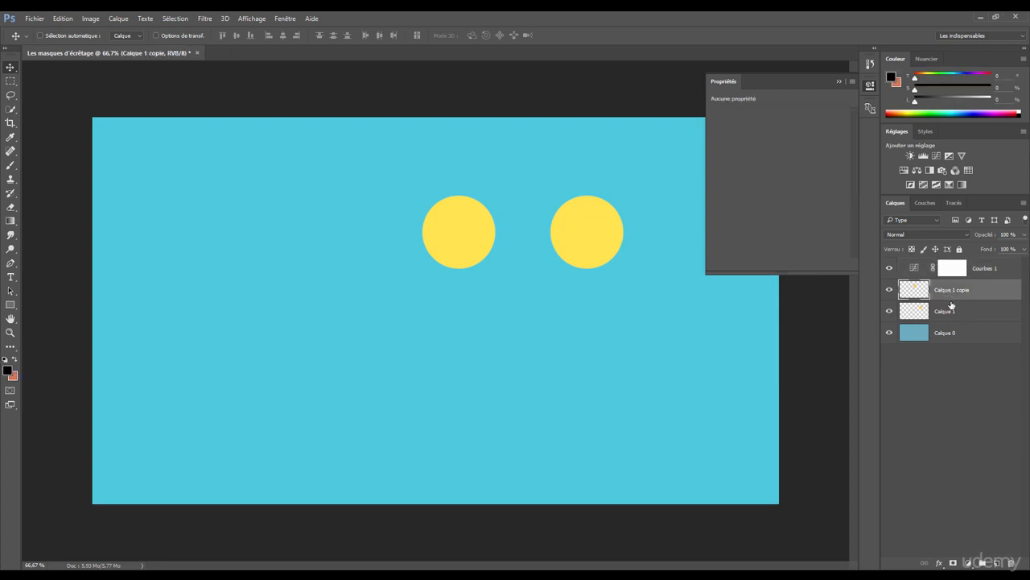
shift+click(958, 310)
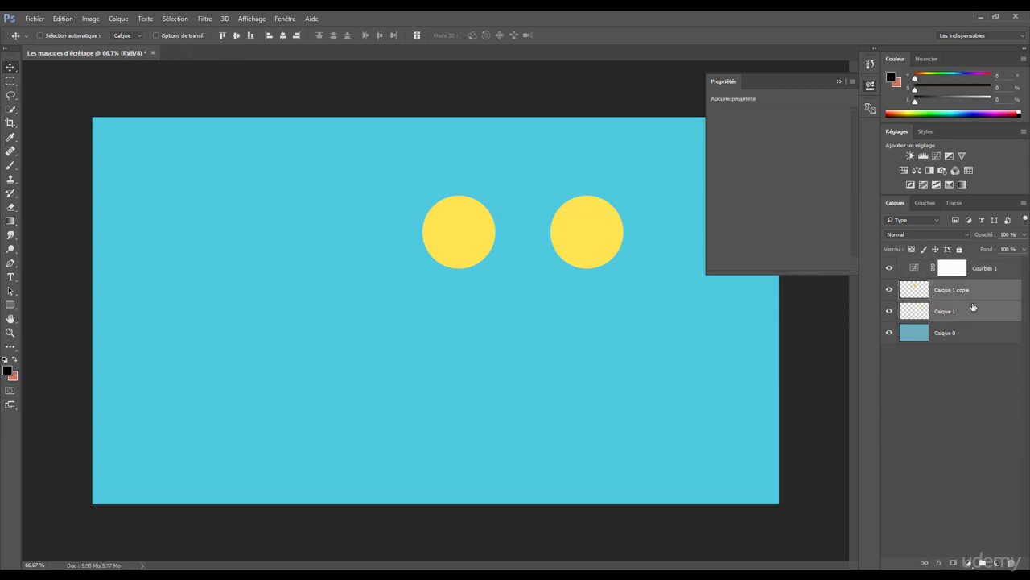
key(ctrl+g)
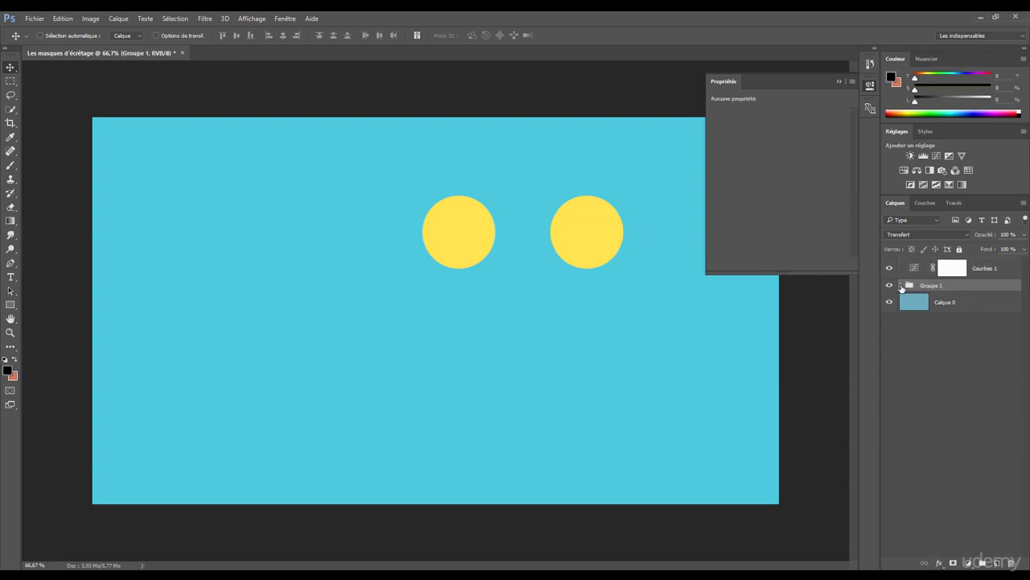
click(902, 285)
click(992, 274)
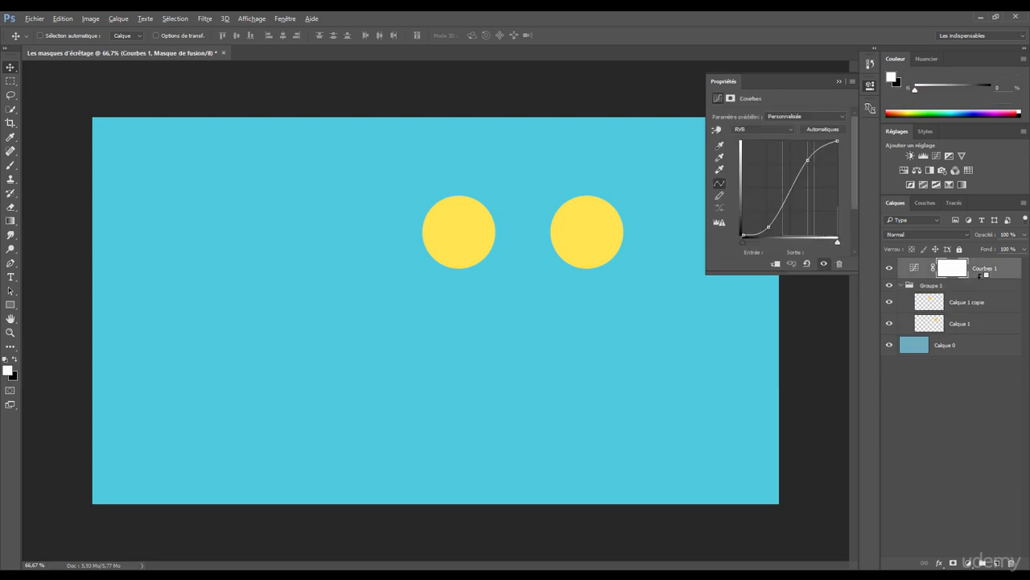
alt+click(981, 276)
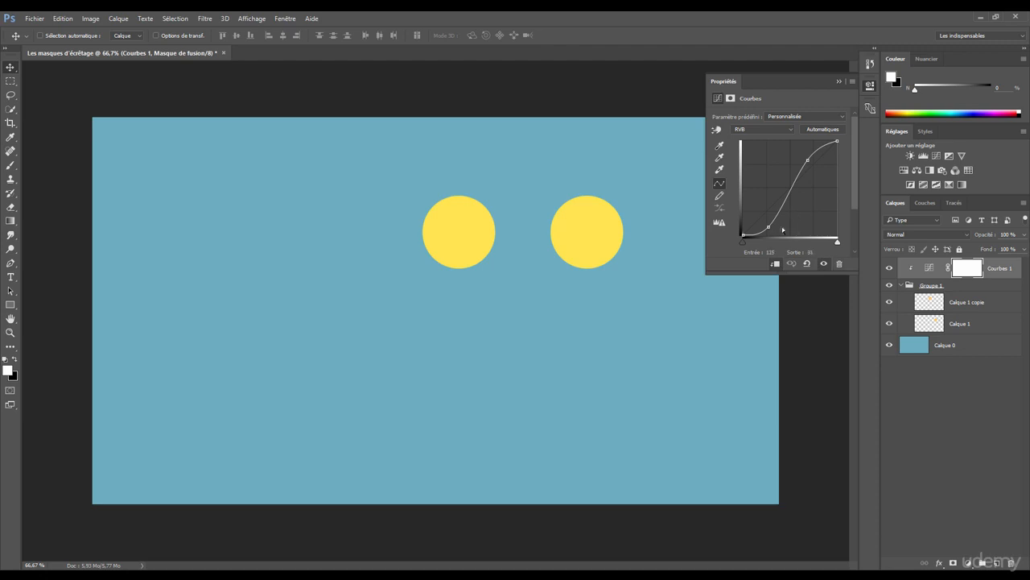
Reshape the clipped curve with points at input 190, output 159 and input 50, output 99.
mouse_move(769, 227)
mouse_down()
mouse_move(752, 193)
mouse_move(762, 227)
mouse_move(775, 231)
mouse_move(773, 211)
mouse_move(776, 221)
mouse_up()
drag(776, 222, 775, 219)
drag(810, 161, 814, 176)
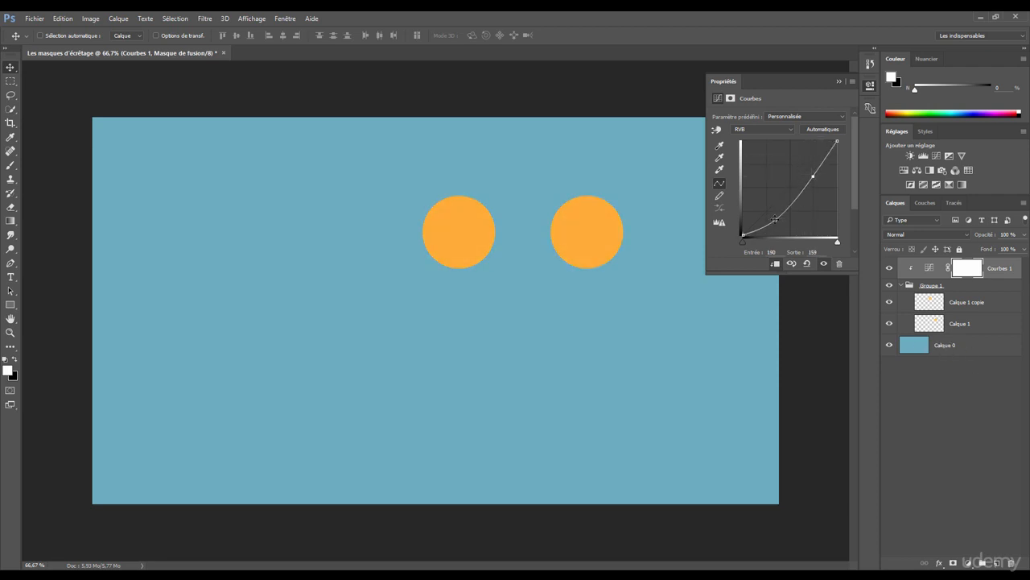
drag(775, 219, 761, 198)
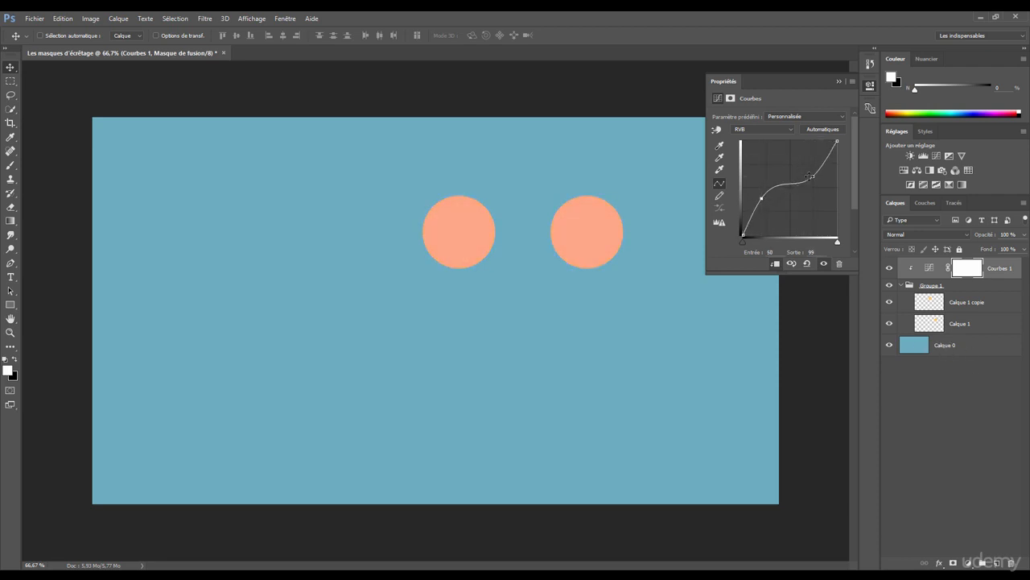
Toggle the clipping of the Courbes 1 adjustment to Groupe 1 off and on several times, ending with it clipped.
click(993, 269)
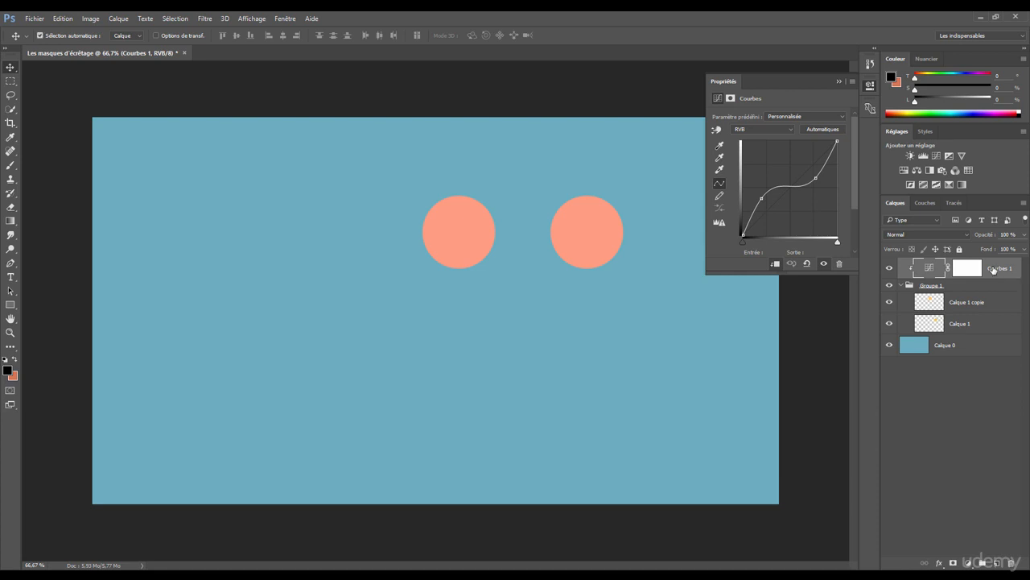
key(ctrl+alt+g)
key(ctrl+alt+g)
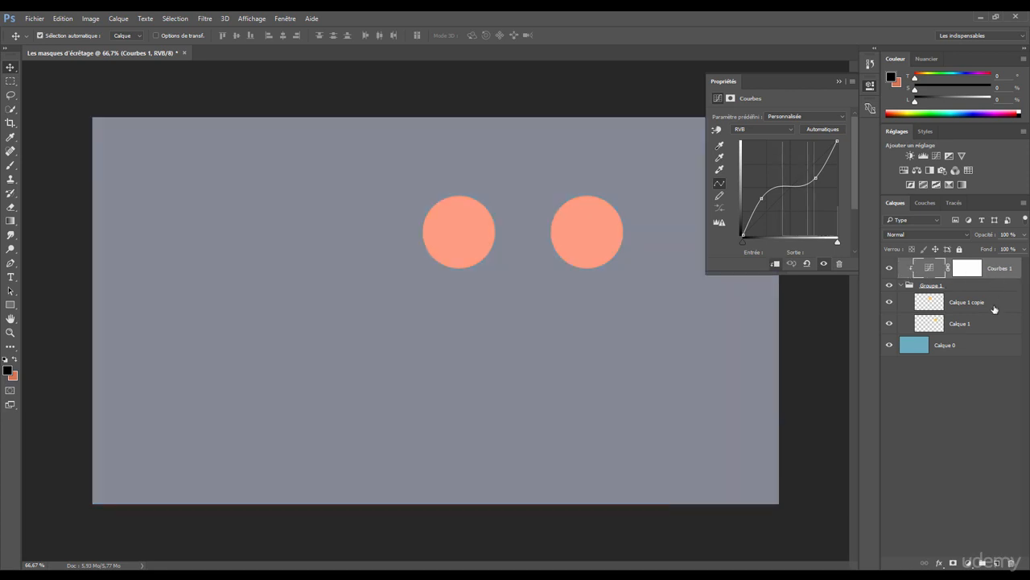
key(ctrl+alt+g)
key(ctrl+alt+g)
key(ctrl+alt+g)
key(ctrl+alt+g)
key(ctrl+alt+g)
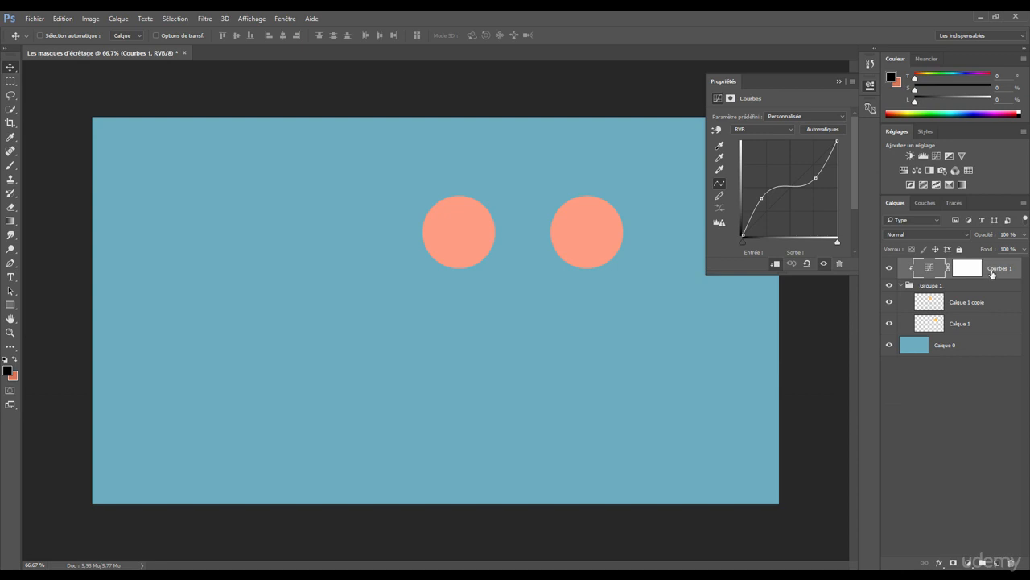
Release the clipping mask of Courbes 1 and clip the layer back onto Groupe 1, twice in a row.
right_click(993, 274)
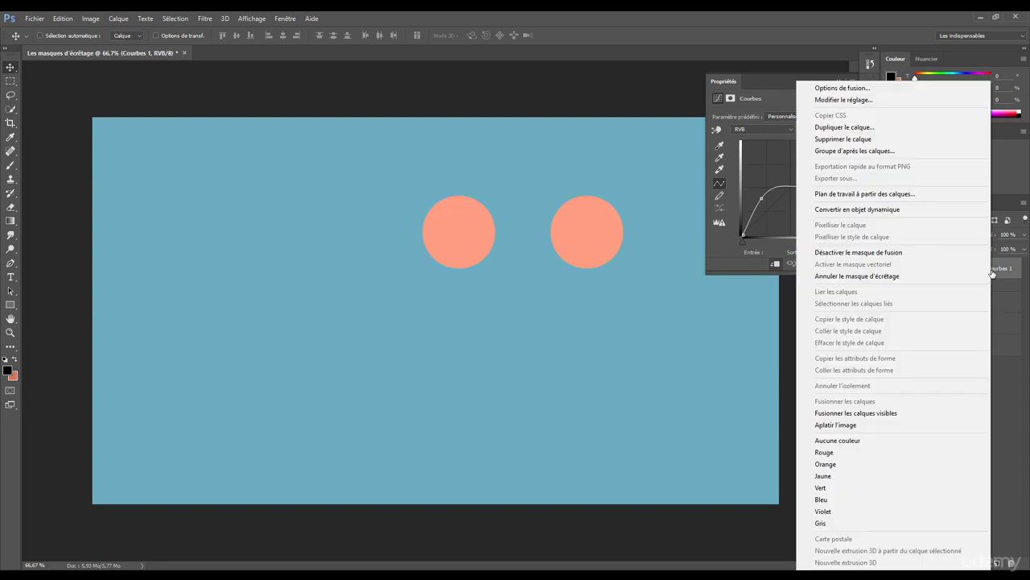
click(832, 278)
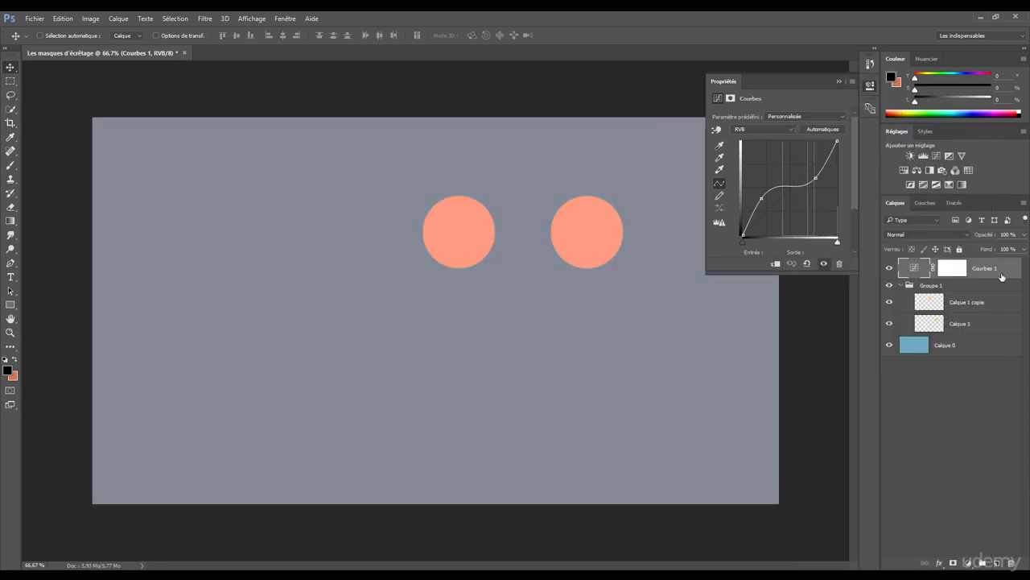
right_click(1002, 276)
click(1013, 276)
alt+click(985, 275)
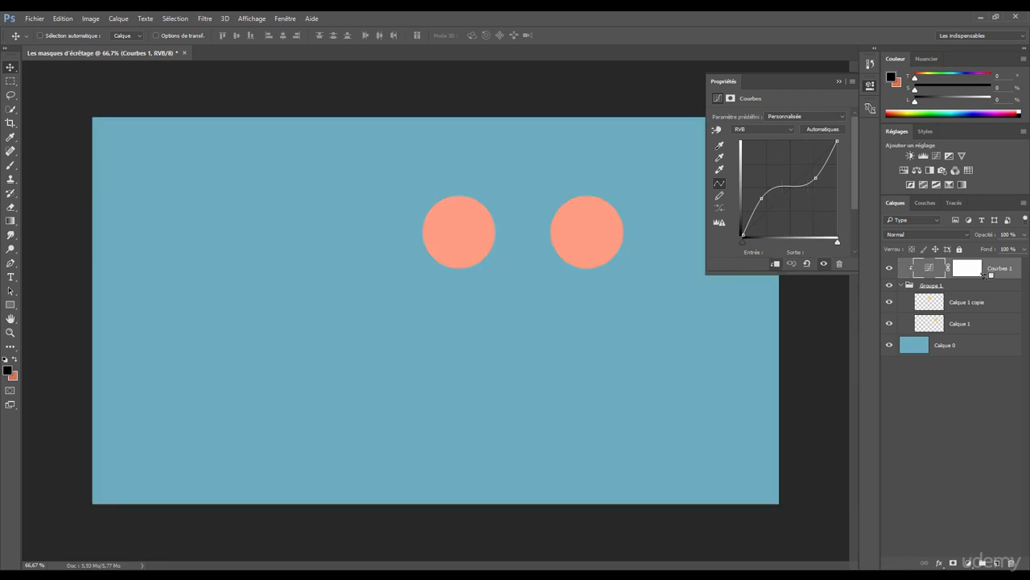
alt+click(985, 275)
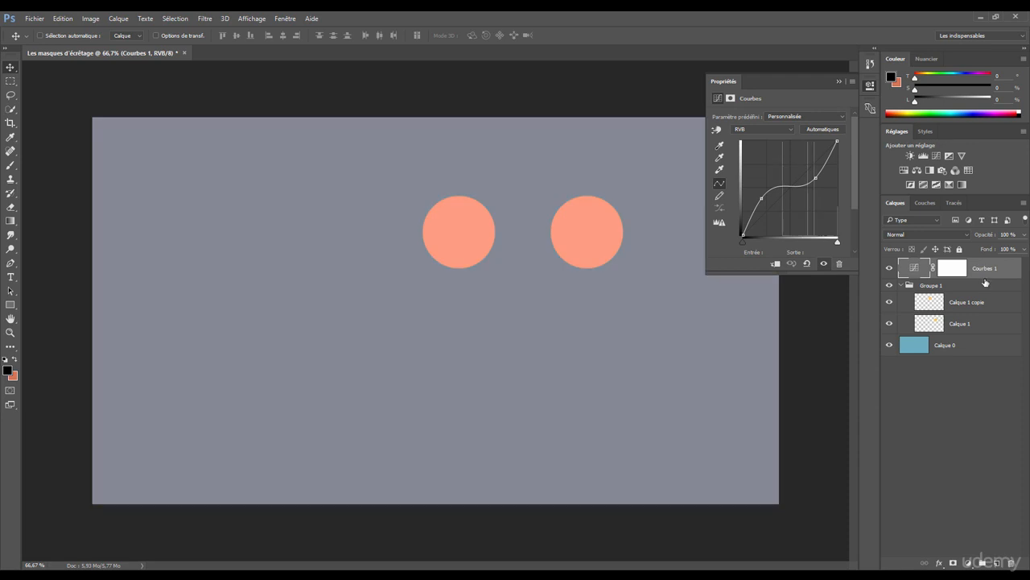
alt+click(984, 278)
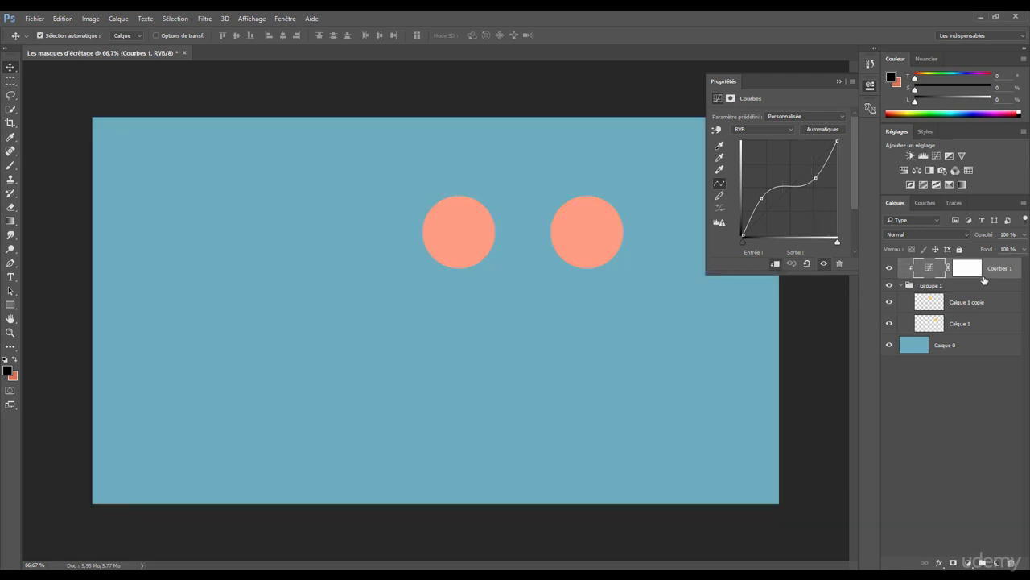